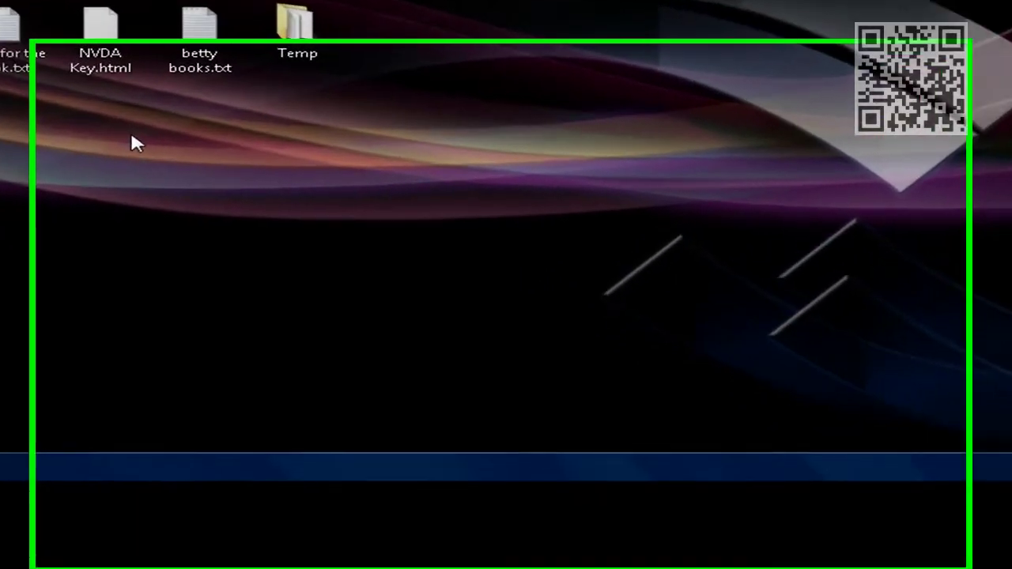
- Create a new folder named QL on the desktop
right_click(267, 306)
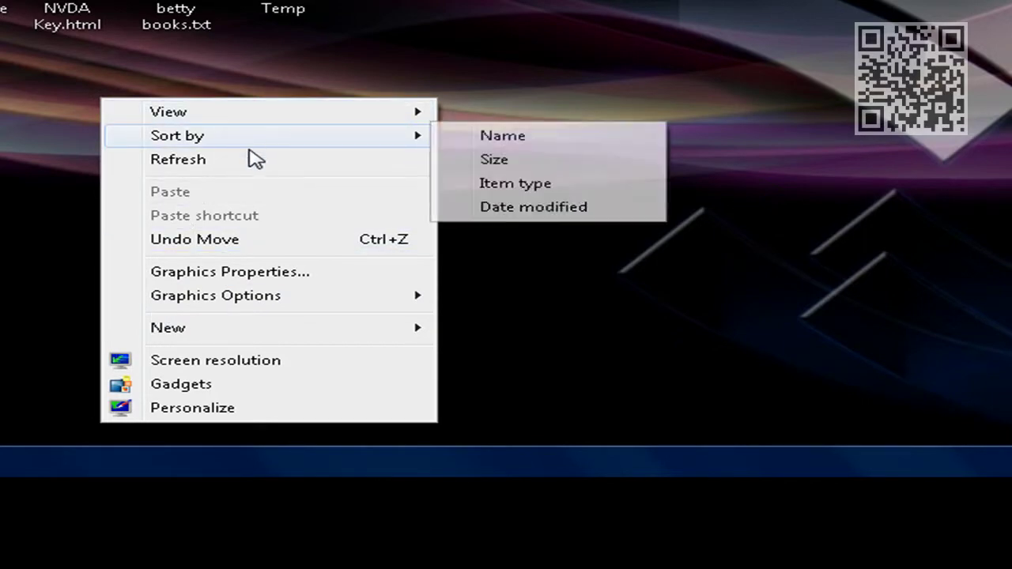
mouse_move(242, 326)
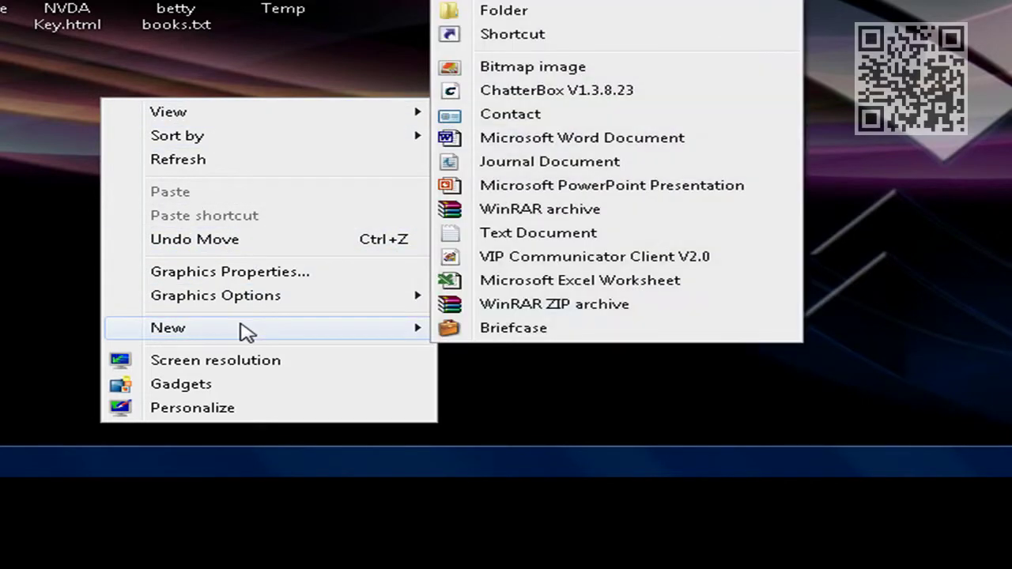
left_click(546, 12)
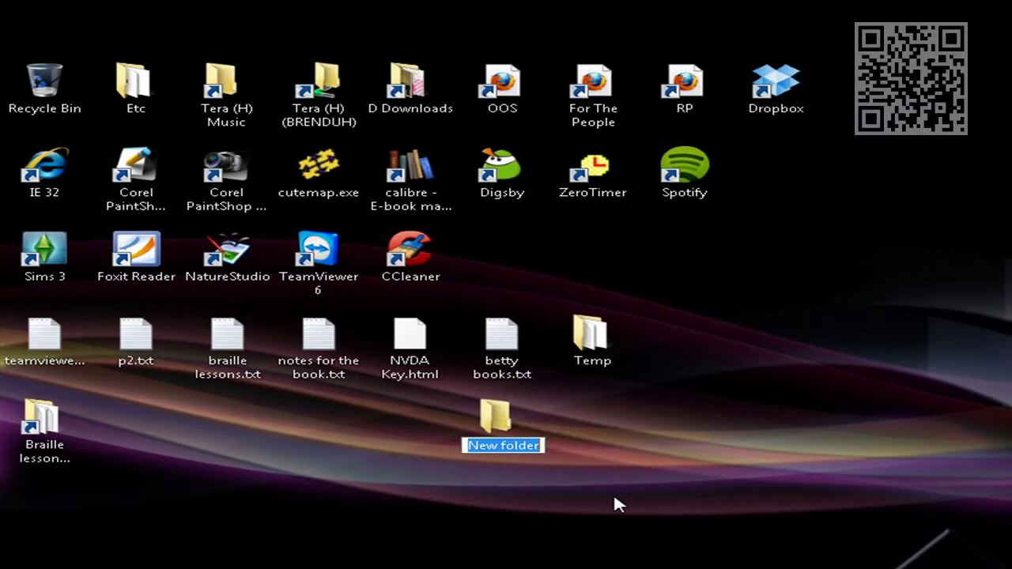
type("QL")
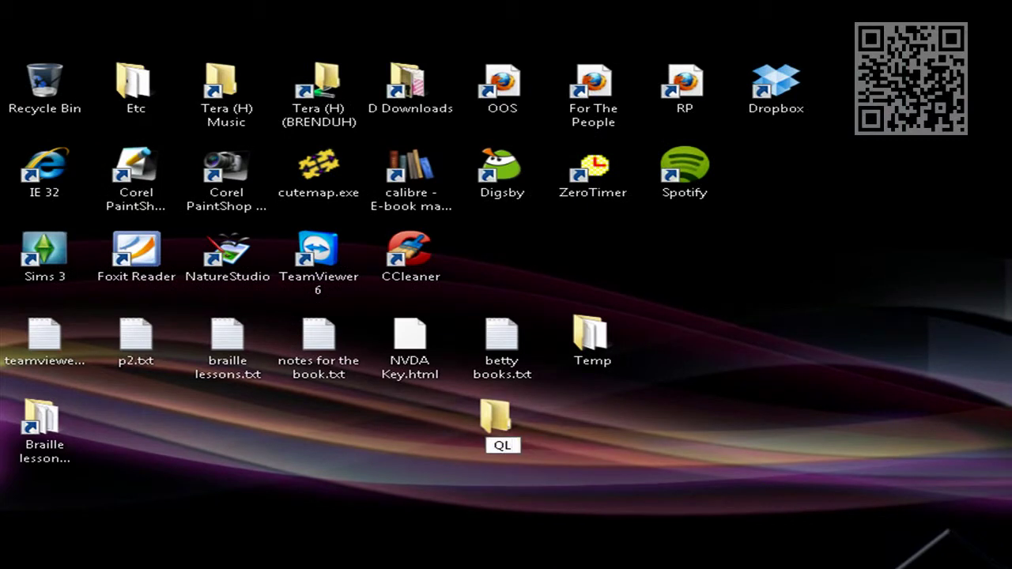
key("Return")
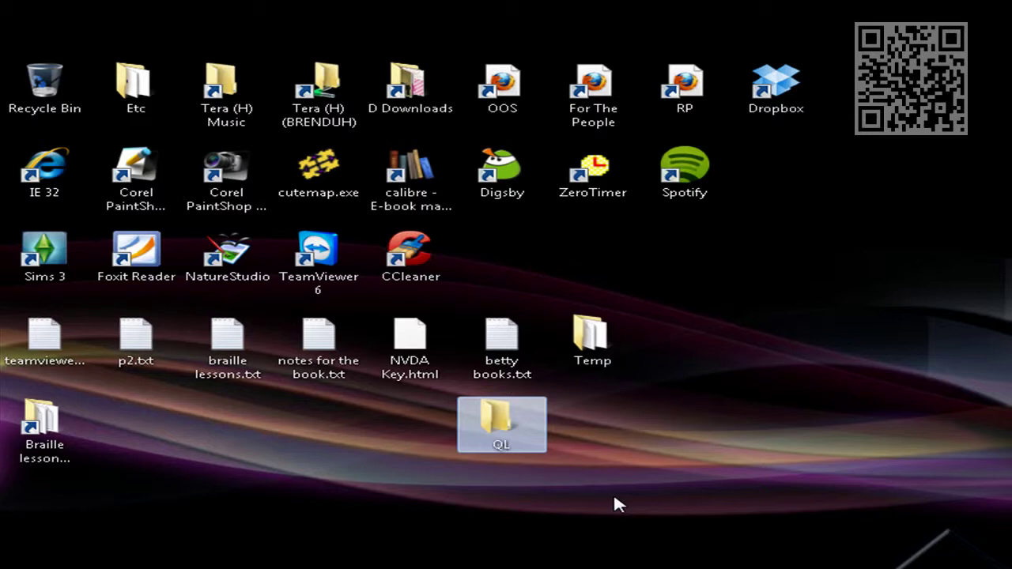
left_click(640, 481)
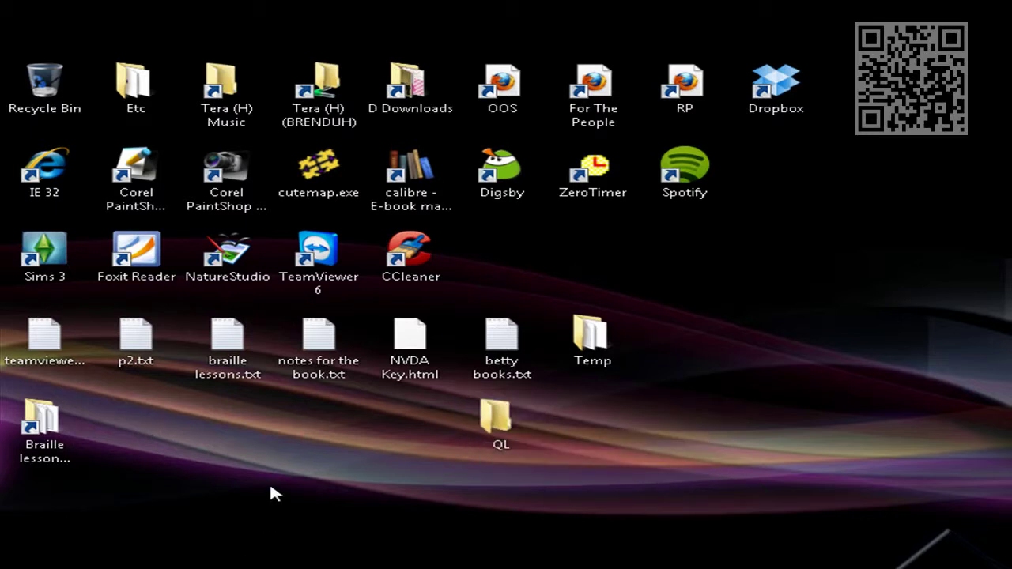
- Copy the IE 32, Digsby, Spotify, Dropbox, D Downloads, Foxit Reader, CCleaner and TeamViewer 6 shortcuts into the QL folder
key("ctrl")
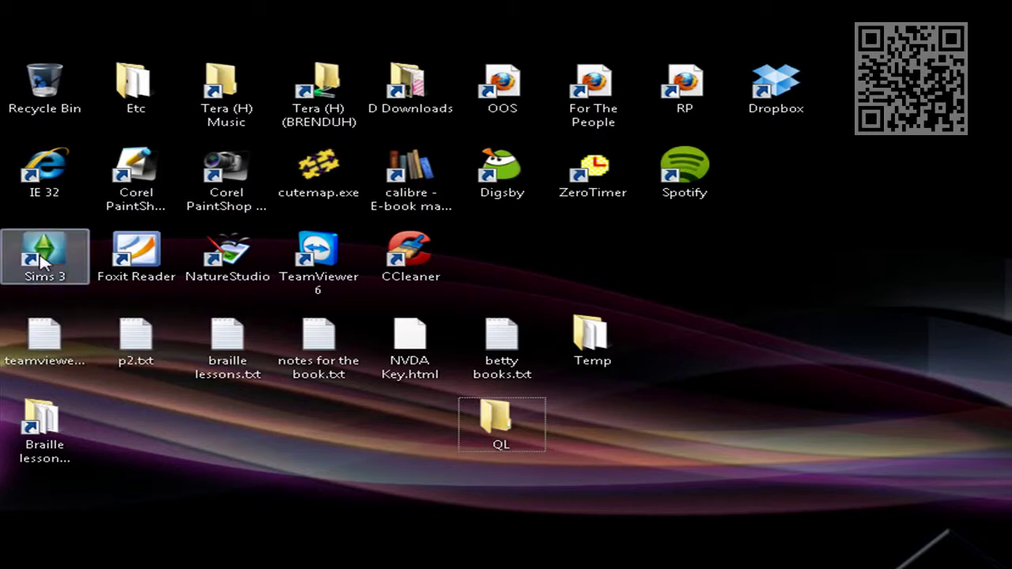
left_click(65, 176)
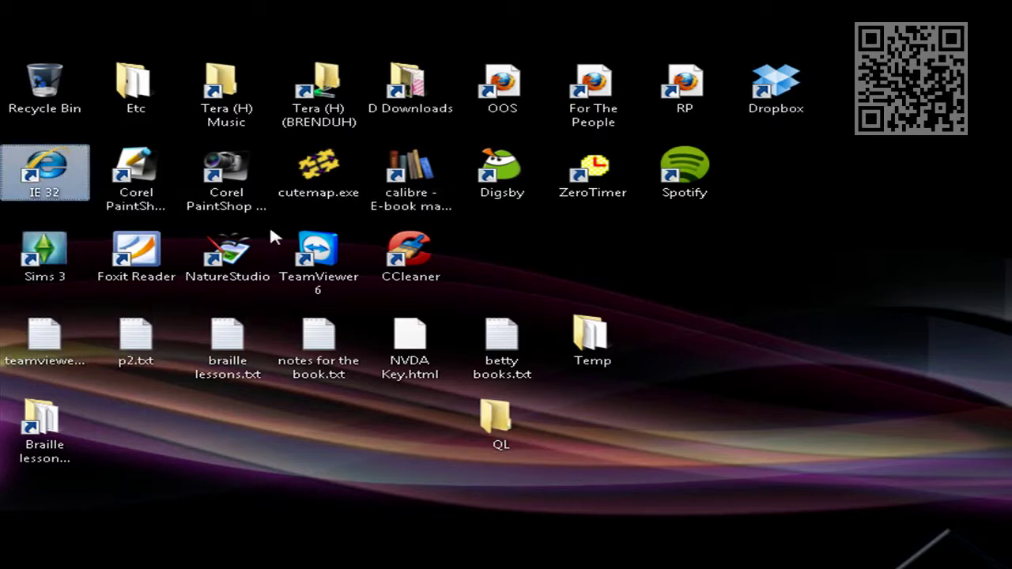
left_click(510, 184, "ctrl")
left_click(682, 168, "ctrl")
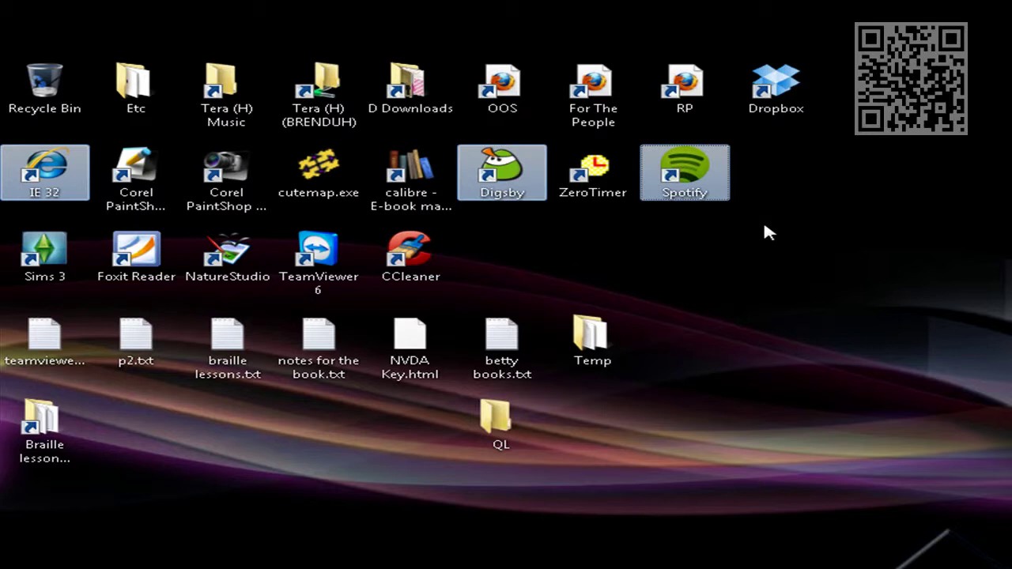
left_click(775, 89, "ctrl")
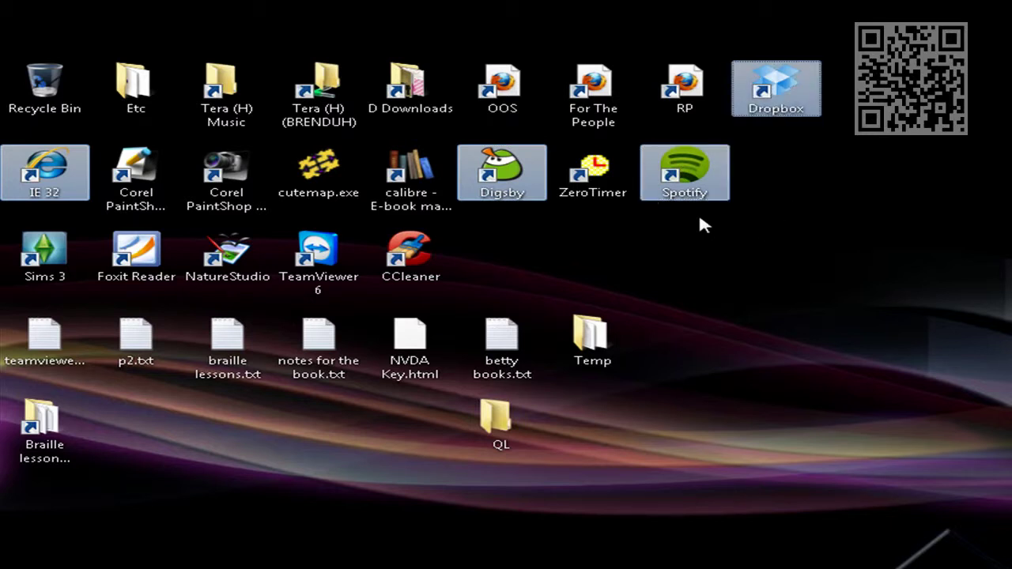
left_click(410, 89, "ctrl")
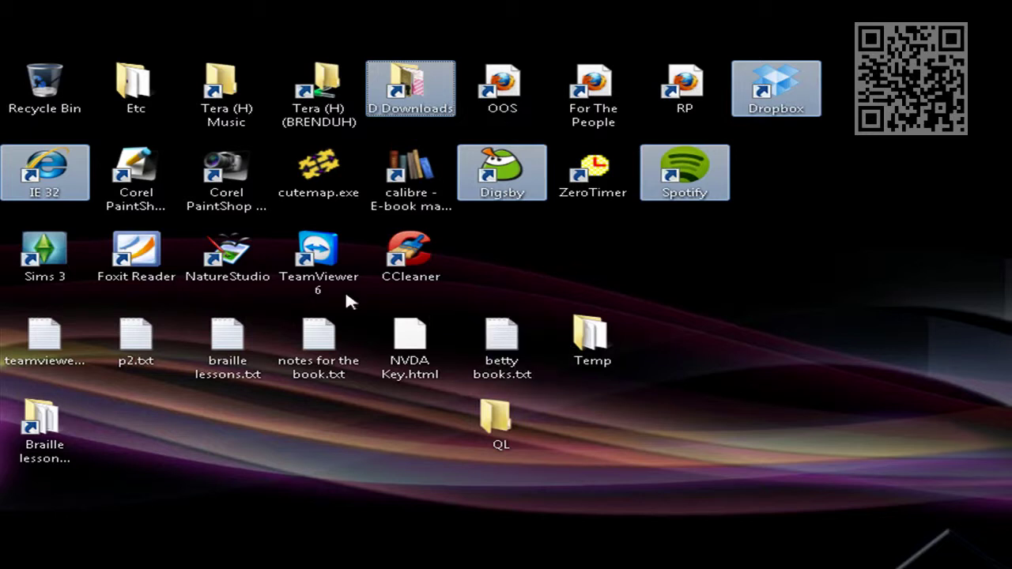
left_click(136, 255, "ctrl")
left_click(410, 255, "ctrl")
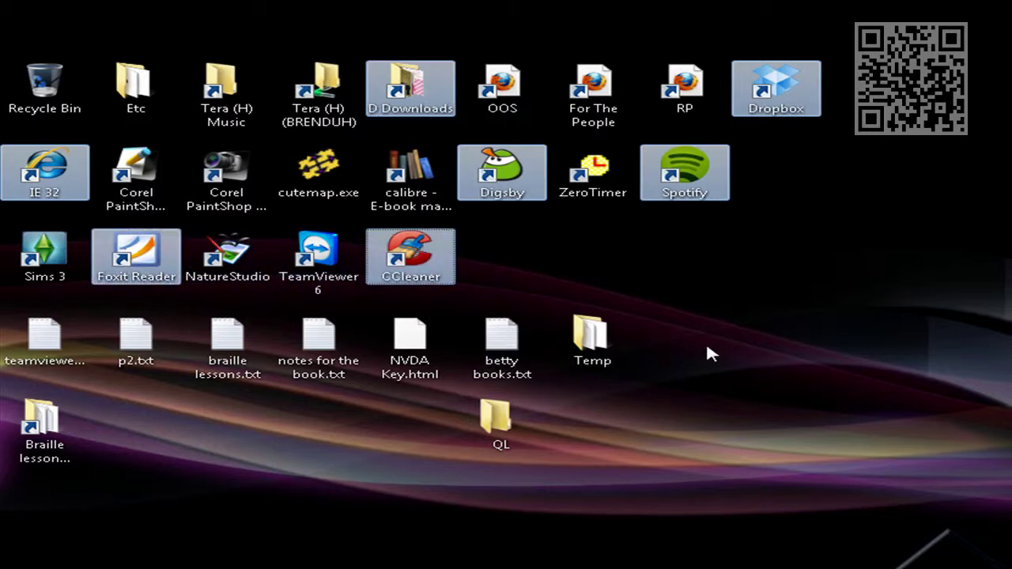
key("ctrl+Left")
key("ctrl+Left")
key("ctrl+Right")
key("ctrl+space")
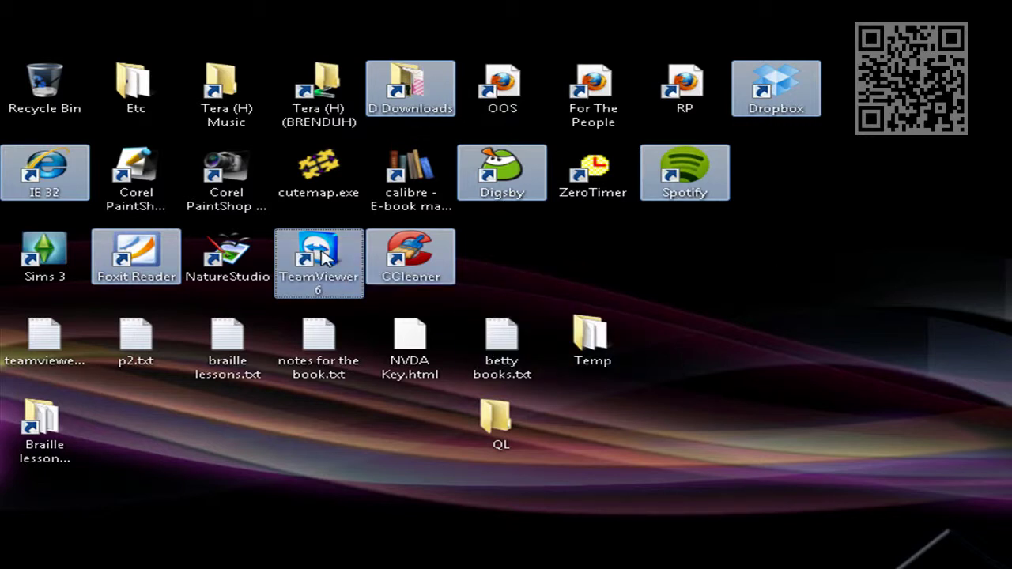
left_click_drag(324, 257, 517, 426)
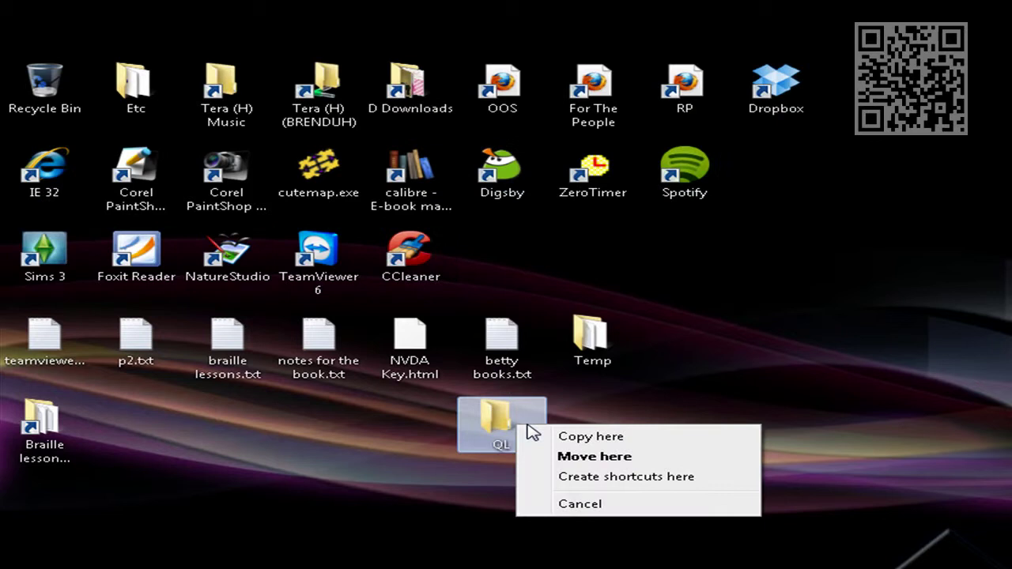
left_click(639, 439)
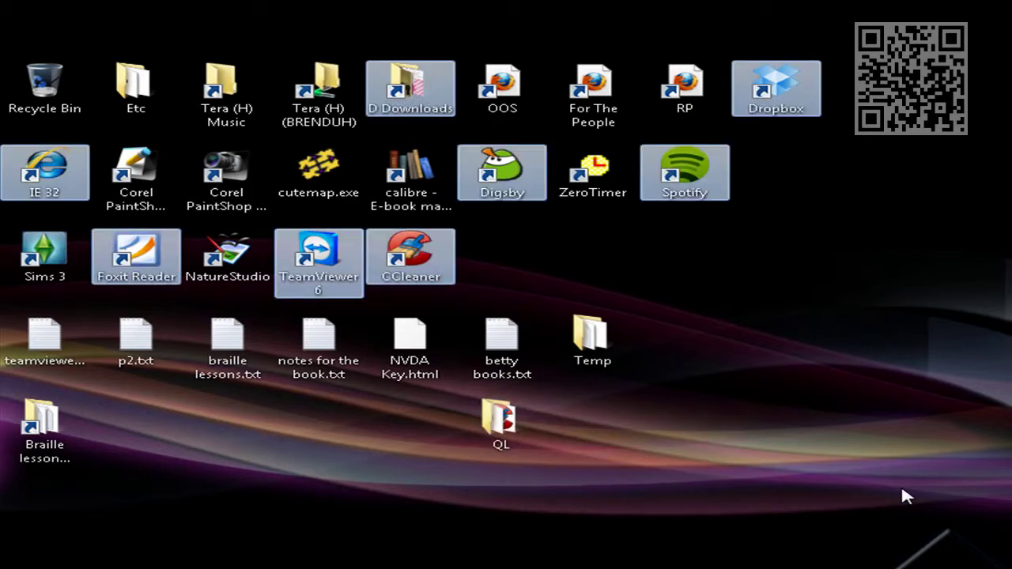
left_click(649, 383)
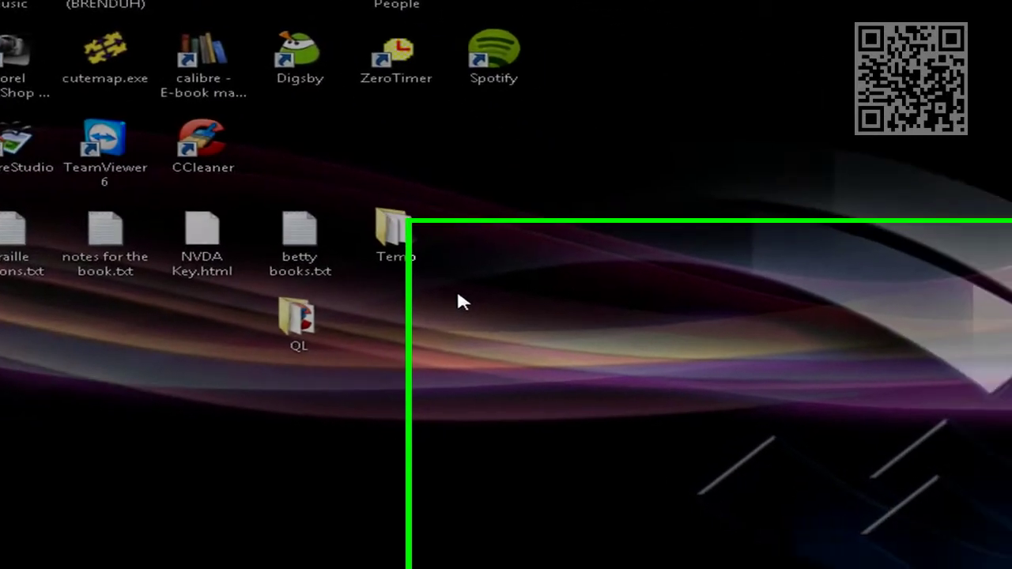
- Hide all the desktop icons through the desktop view options
right_click(650, 400)
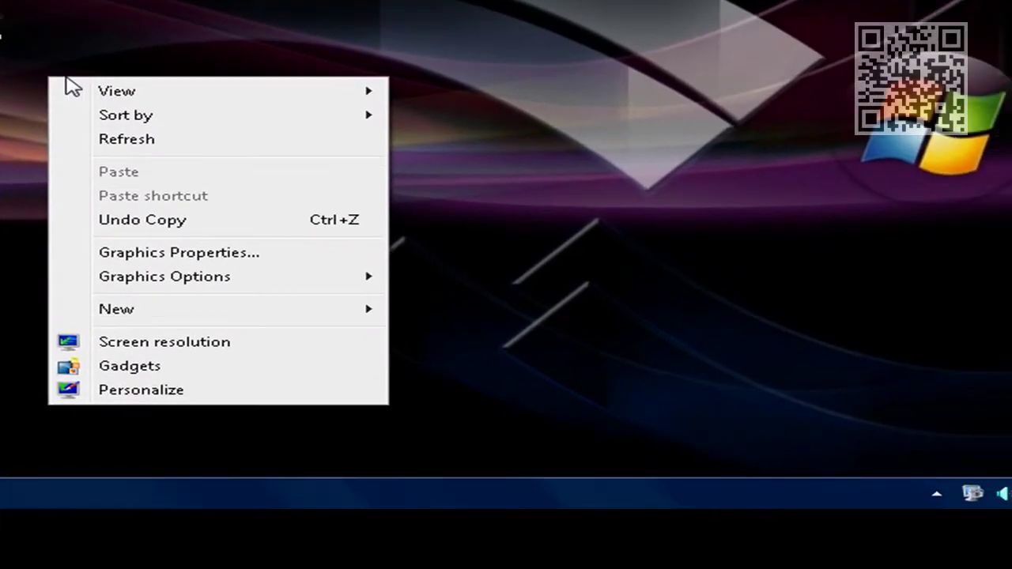
mouse_move(95, 92)
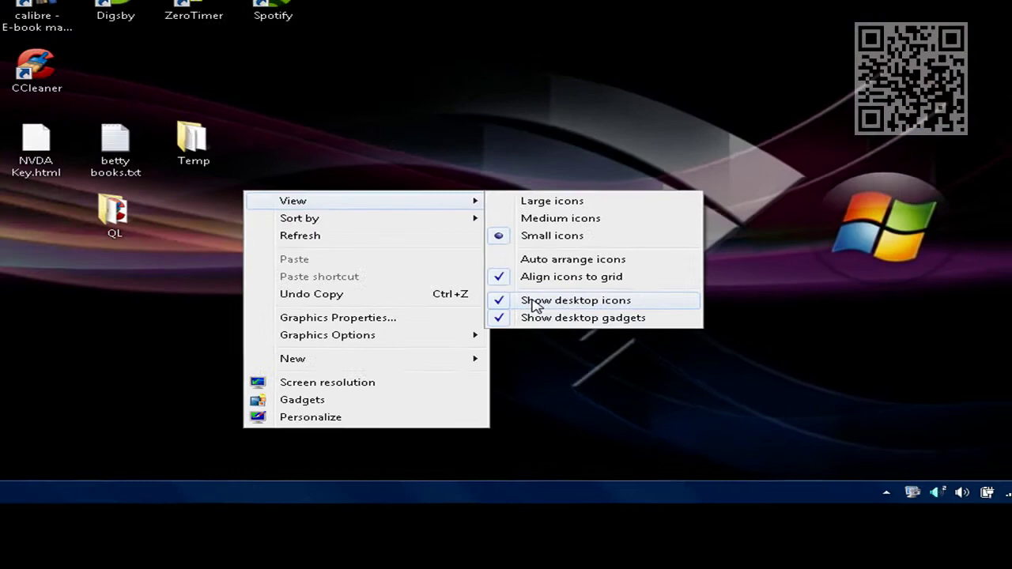
left_click(447, 237)
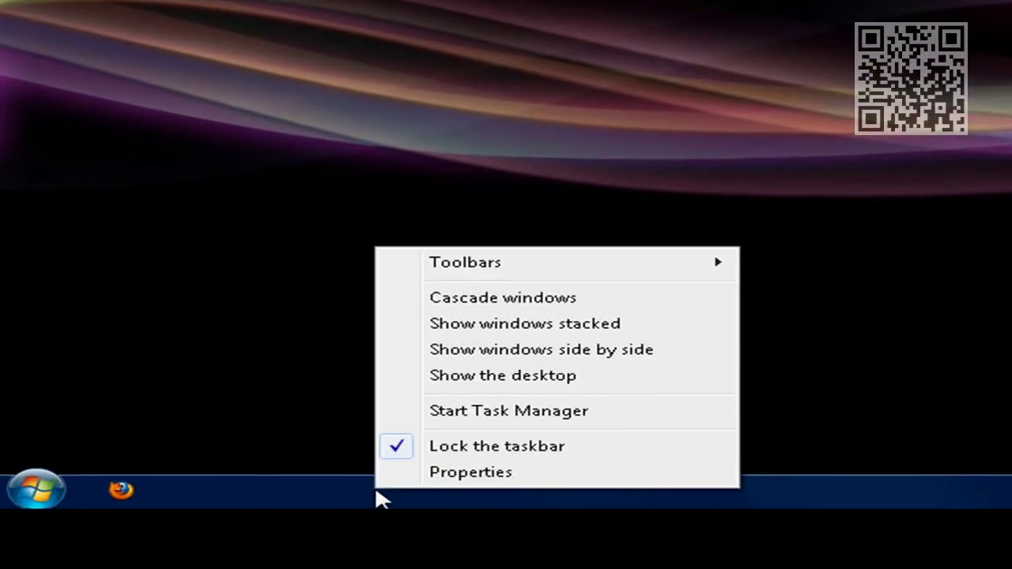
- Unlock the taskbar and add a new toolbar to it from the QL folder on the desktop
left_click(398, 448)
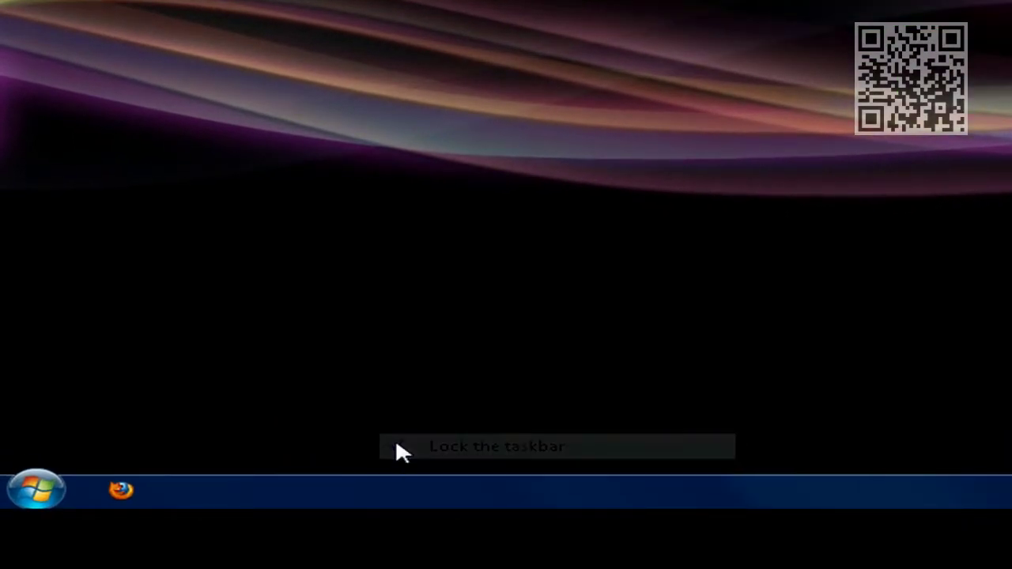
right_click(254, 504)
mouse_move(433, 275)
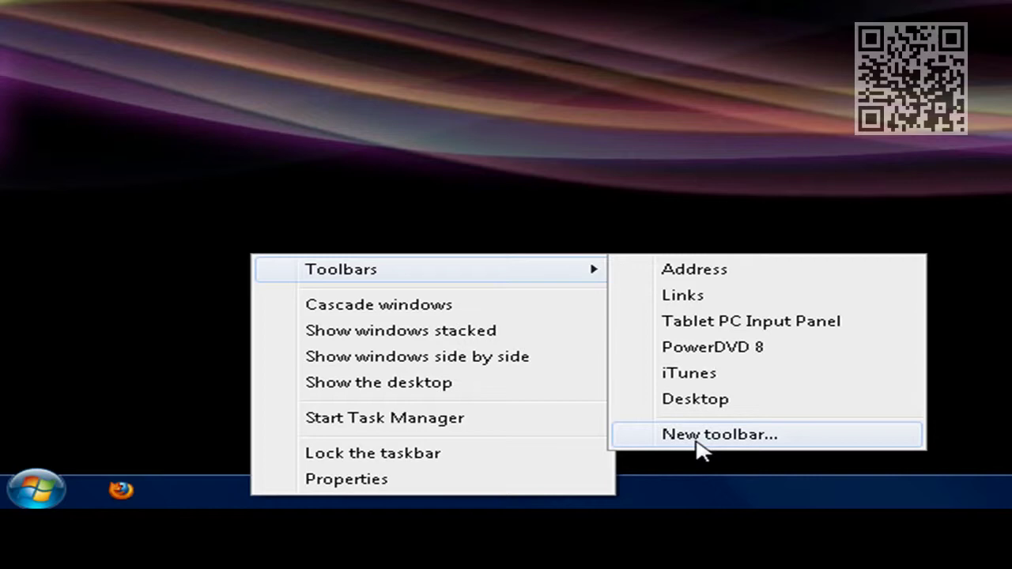
left_click(699, 443)
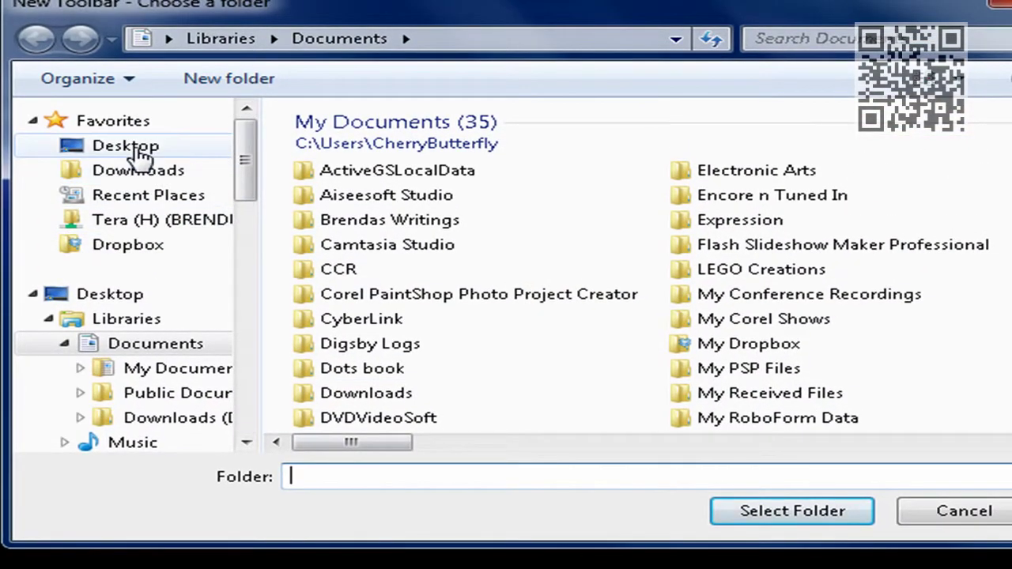
left_click(139, 150)
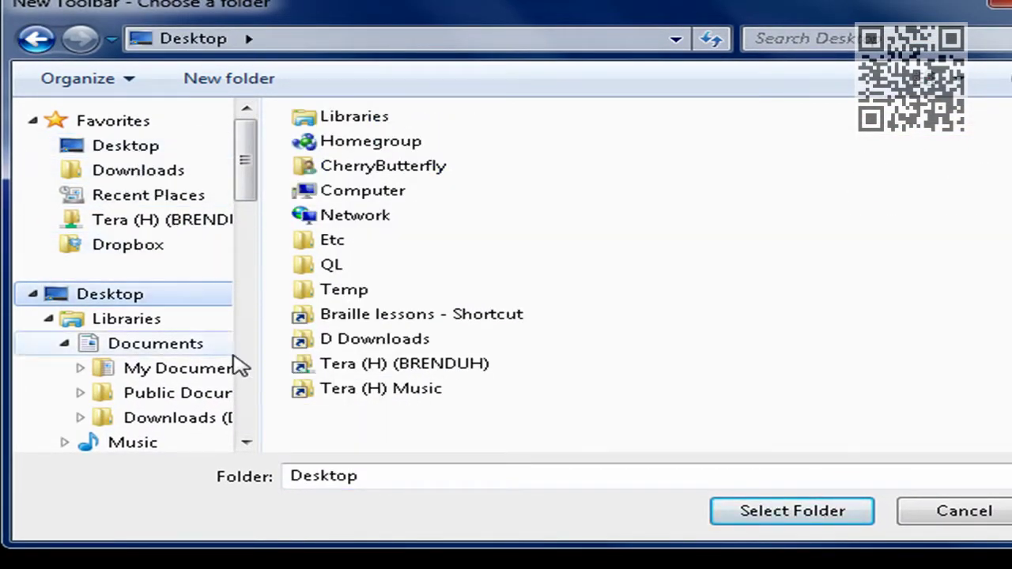
left_click(321, 273)
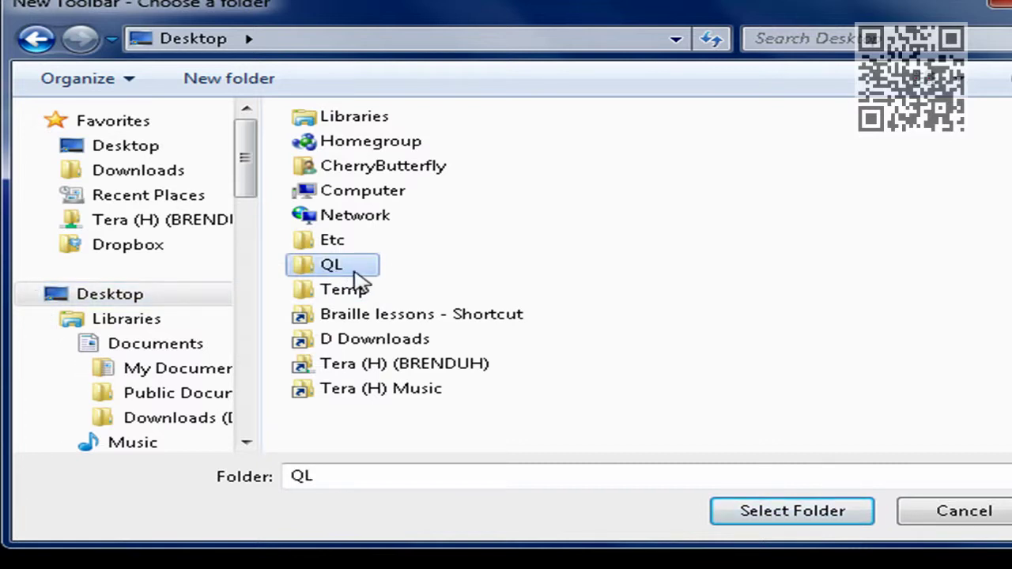
left_click(775, 514)
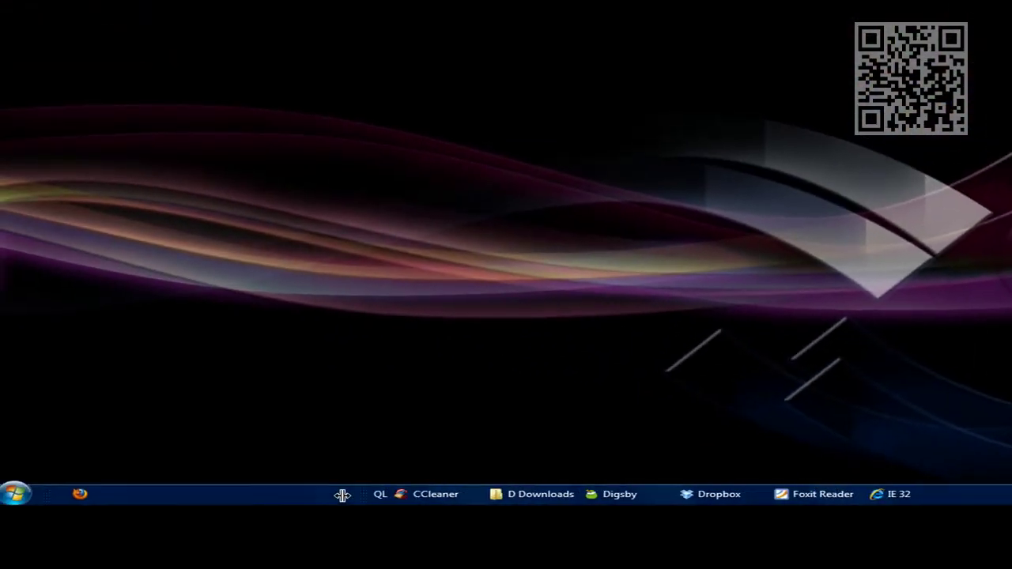
- Move the QL toolbar directly beside the Start button and lock the taskbar
left_click_drag(342, 495, 36, 497)
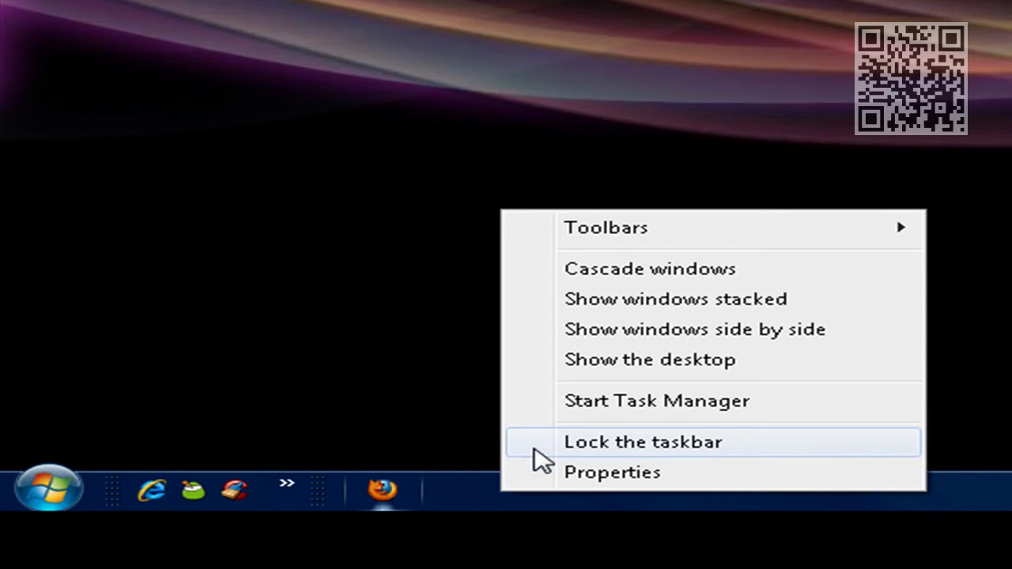
left_click(545, 451)
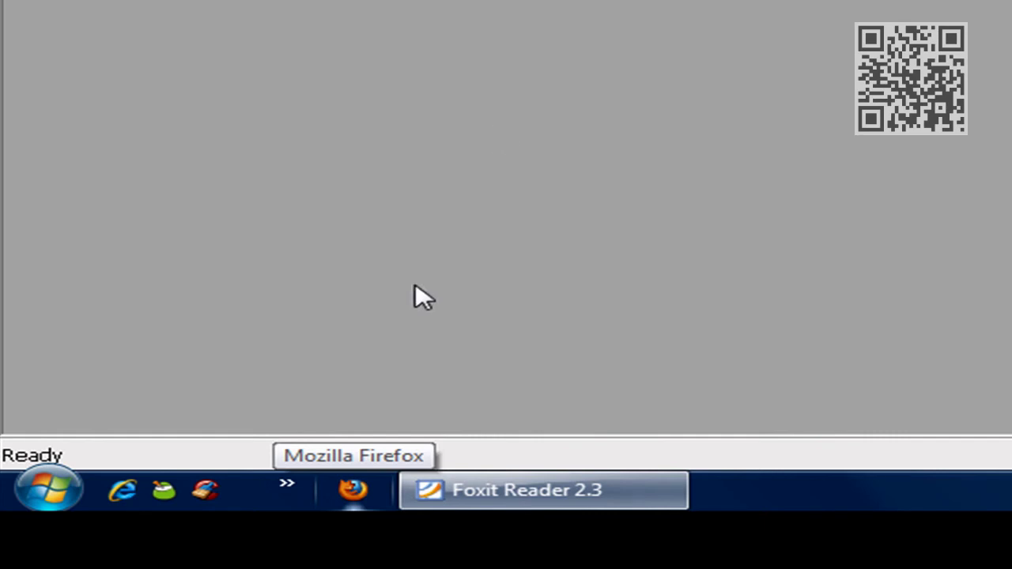
- Show the QL toolbar's overflow list of remaining shortcuts and close it again
left_click(291, 498)
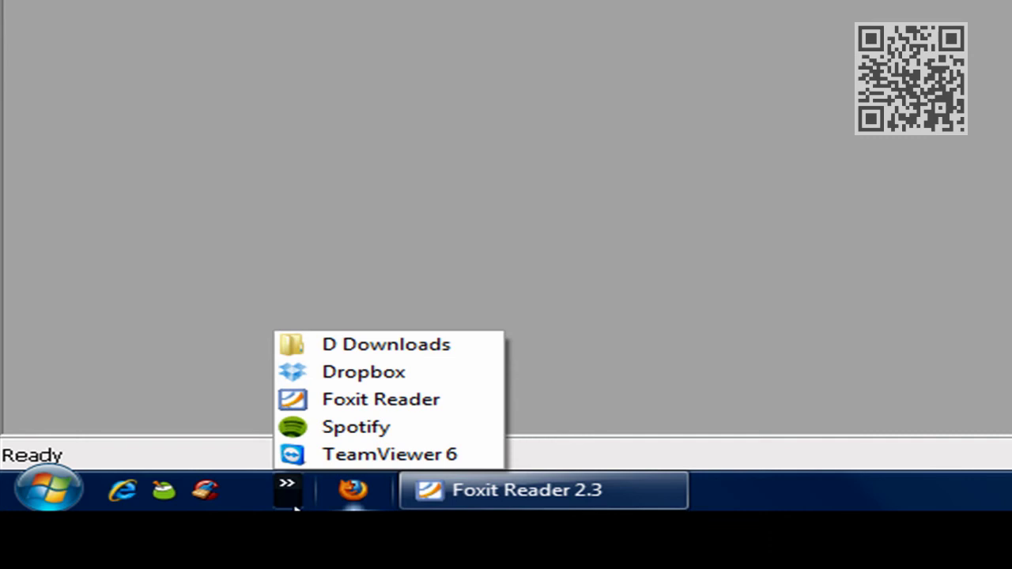
left_click(296, 506)
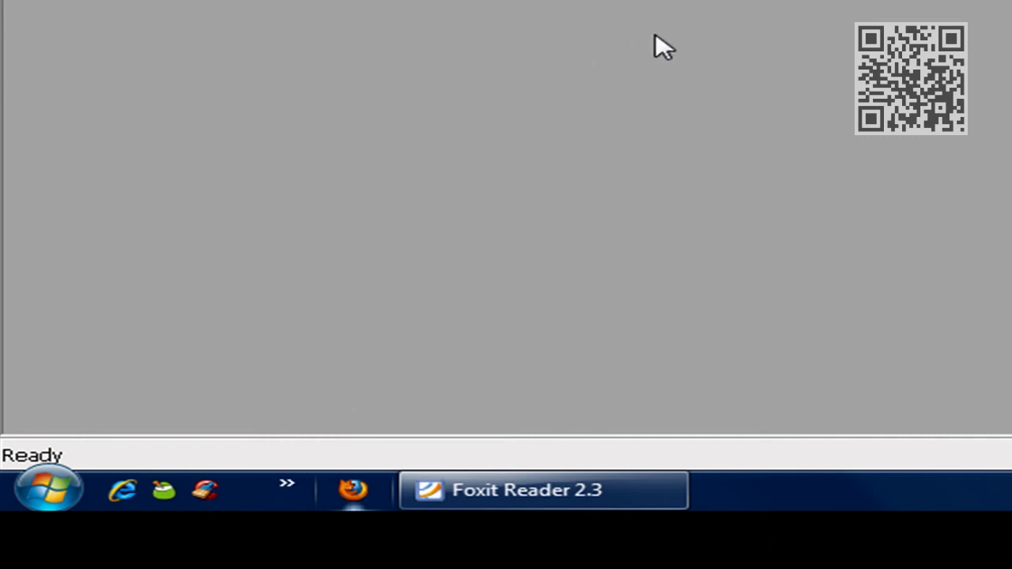